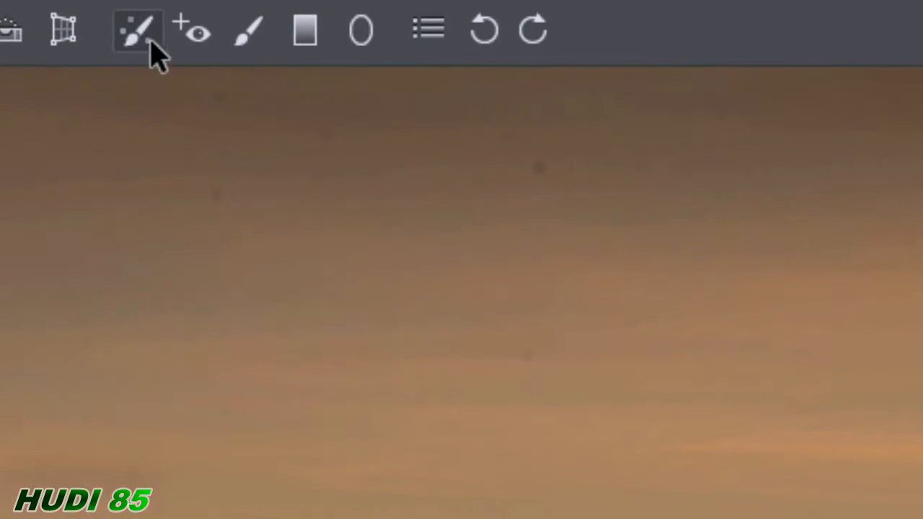
# - Activate Spot Removal for the jet photo, enable Visualize Spots and adjust its threshold until the spots stand out in the sky
pyautogui.click(142, 36)
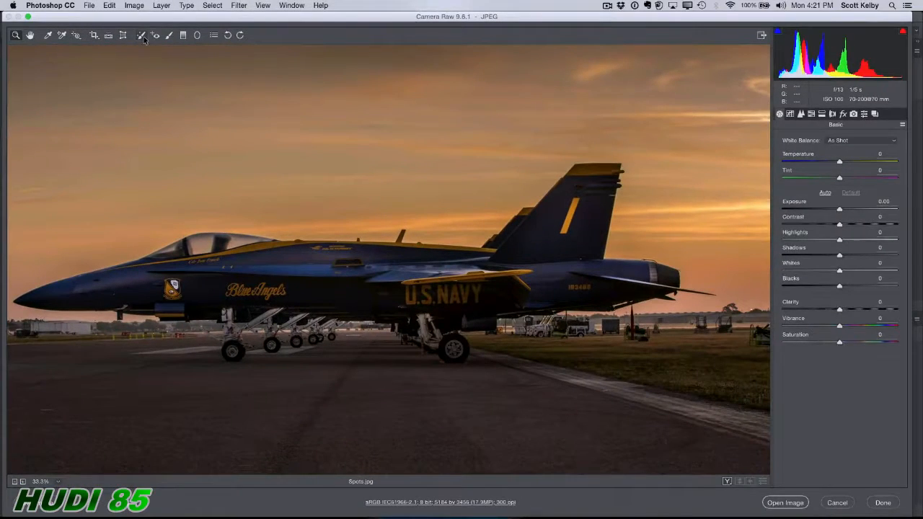
pyautogui.click(146, 37)
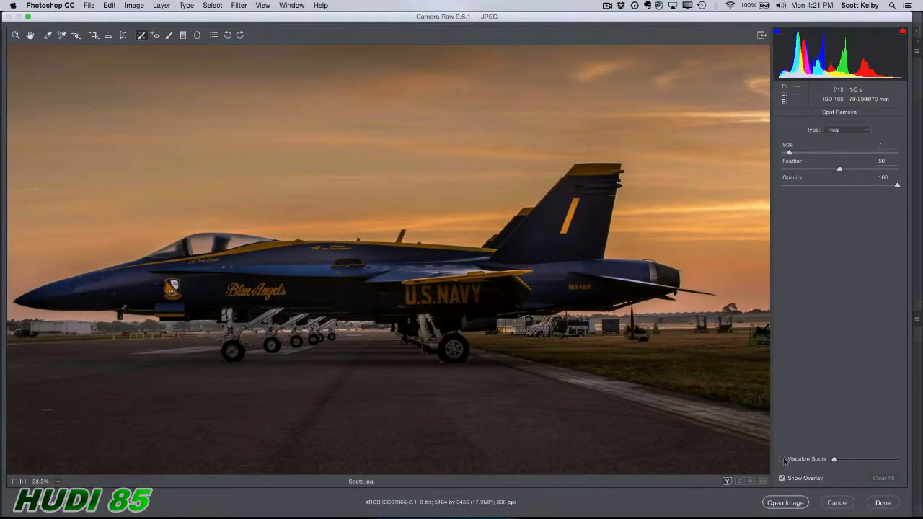
pyautogui.click(783, 459)
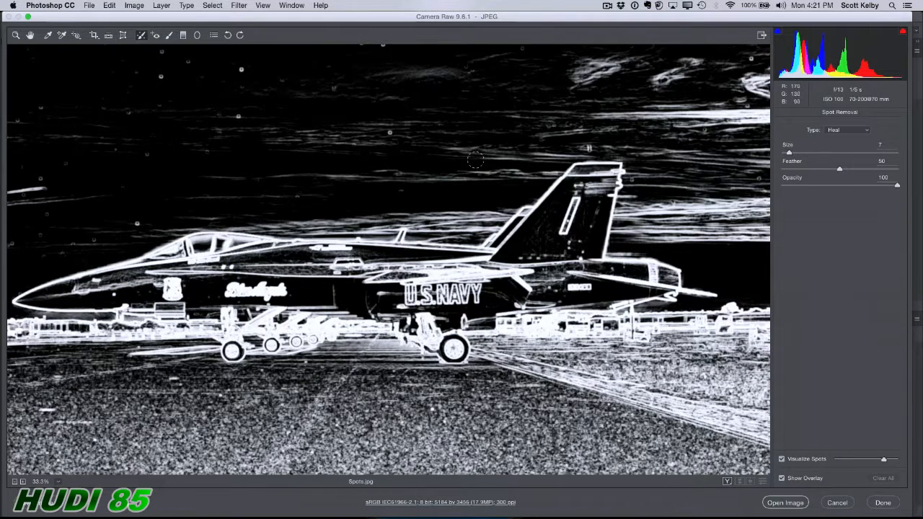
pyautogui.moveTo(883, 462); pyautogui.dragTo(904, 463)
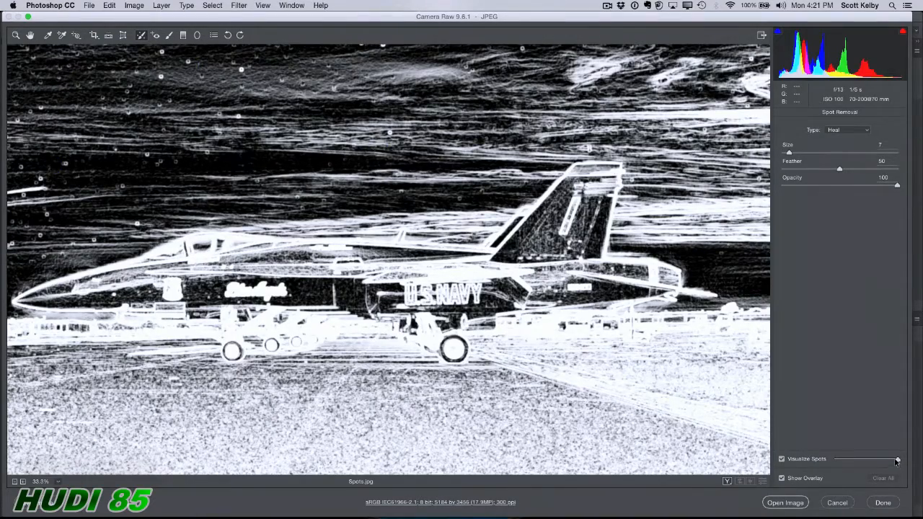
pyautogui.moveTo(897, 462); pyautogui.dragTo(887, 462)
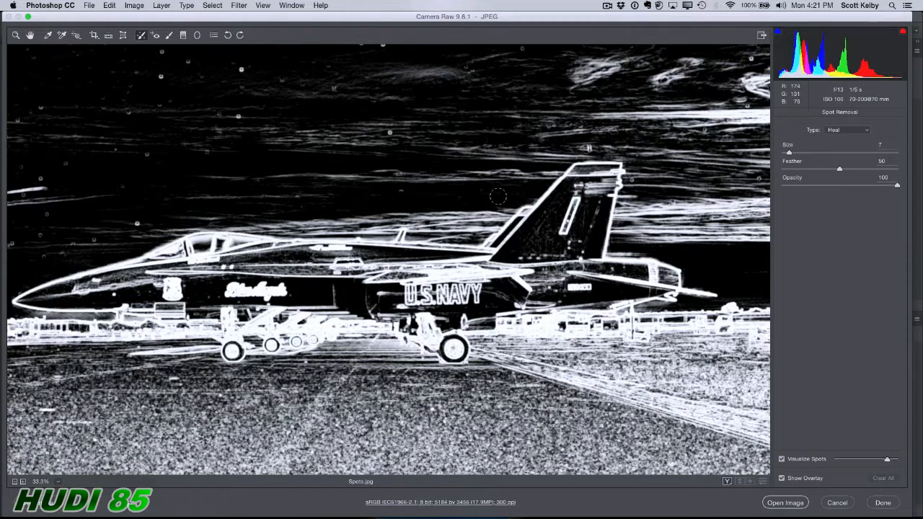
# - Reduce the Spot Removal brush size to 4, heal the sky spot above the jet's cockpit and adjust its source area
pyautogui.press('[')
pyautogui.press('[')
pyautogui.press('[')
pyautogui.click(239, 115)
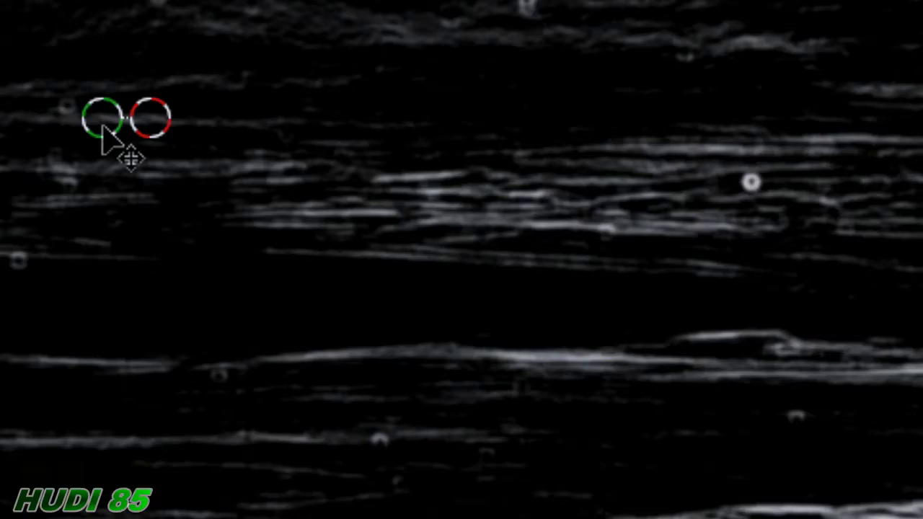
pyautogui.moveTo(108, 135)
pyautogui.mouseDown()
pyautogui.moveTo(367, 134)
pyautogui.moveTo(198, 146)
pyautogui.moveTo(83, 128)
pyautogui.moveTo(103, 126)
pyautogui.mouseUp()
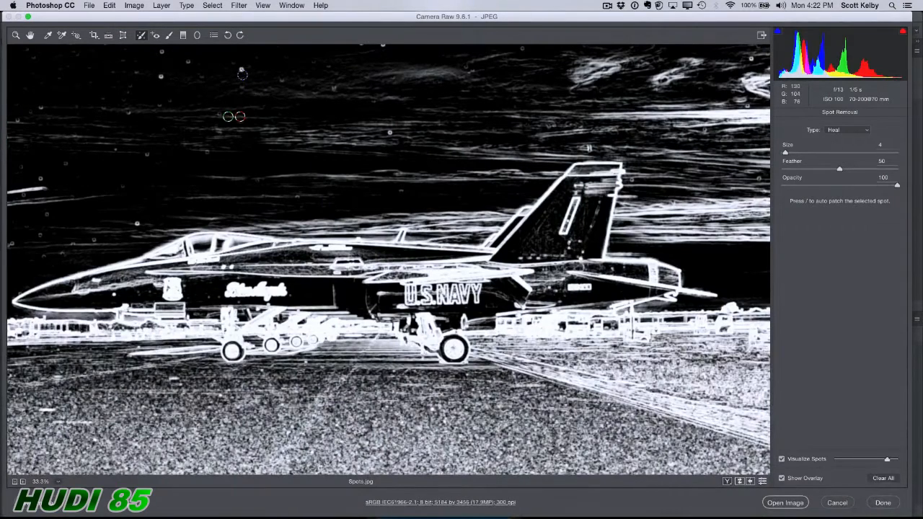
pyautogui.press('Delete')
# - Heal the white-ringed spots in the upper-left part of the sky
pyautogui.click(242, 69)
pyautogui.click(188, 64)
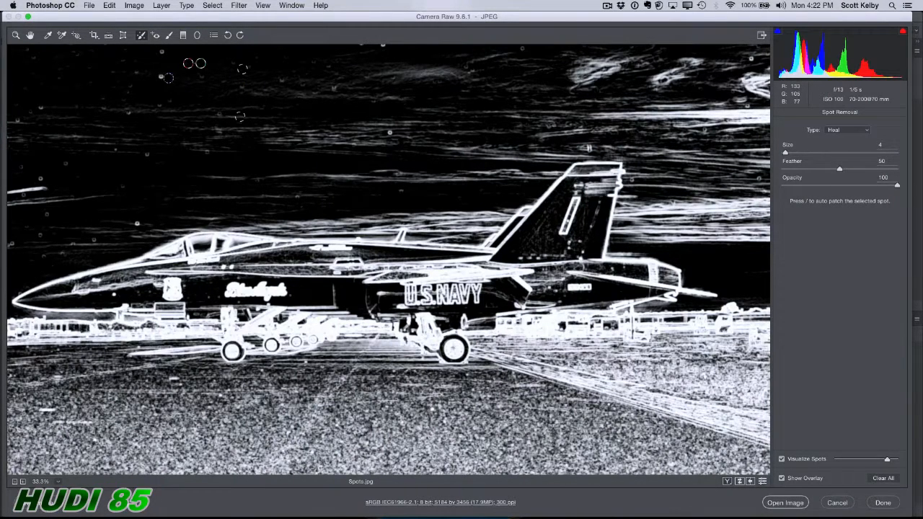
pyautogui.click(161, 76)
pyautogui.click(128, 112)
pyautogui.click(149, 154)
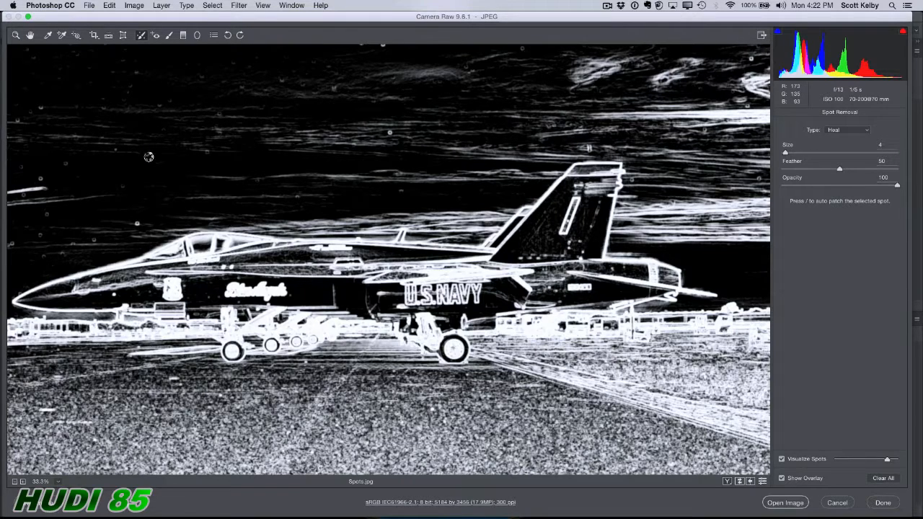
# - Heal the spots in the lower-left sky, down to just above the jet's nose
pyautogui.click(115, 152)
pyautogui.click(138, 224)
pyautogui.click(95, 241)
pyautogui.click(73, 244)
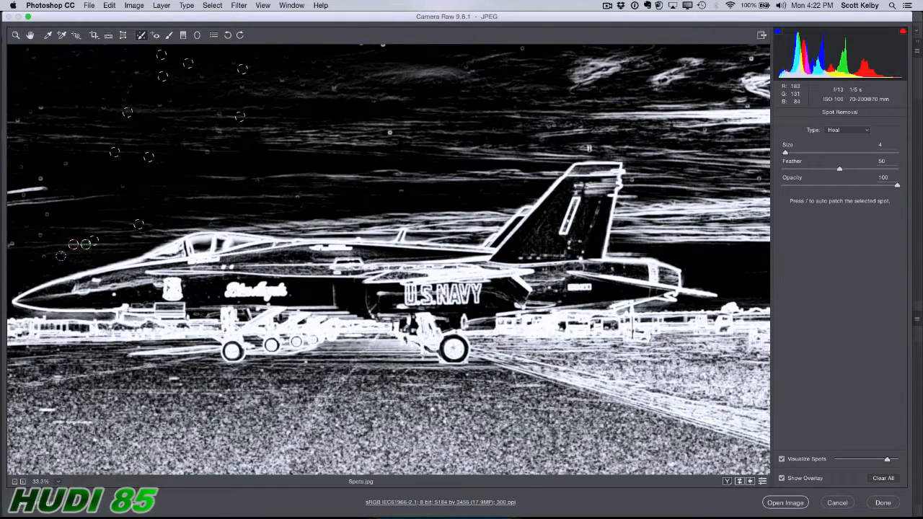
pyautogui.click(64, 253)
pyautogui.click(45, 255)
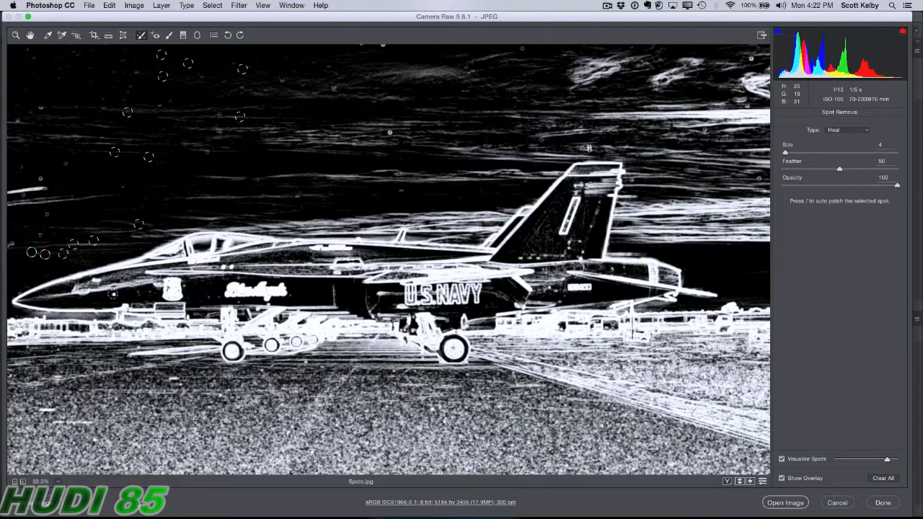
# - Heal the spot on the jet's nose and the spots along the left edge of the sky
pyautogui.click(112, 293)
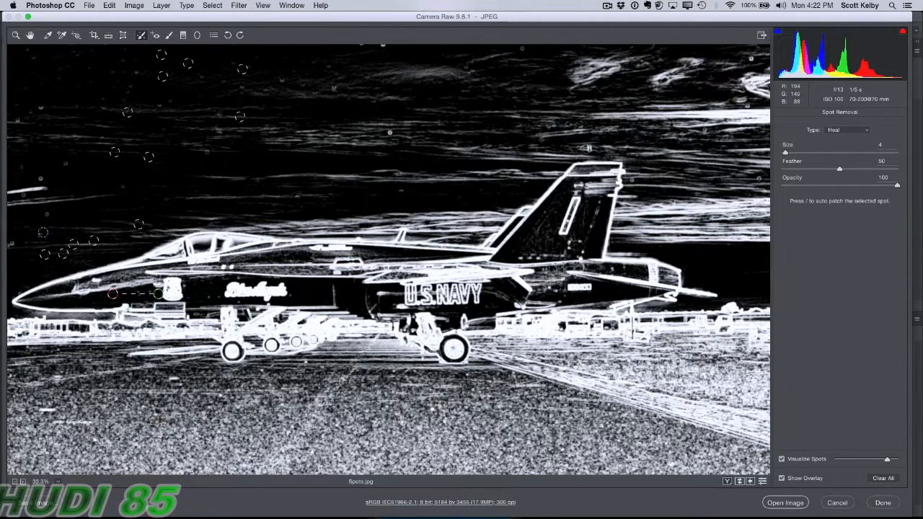
pyautogui.click(42, 233)
pyautogui.click(46, 214)
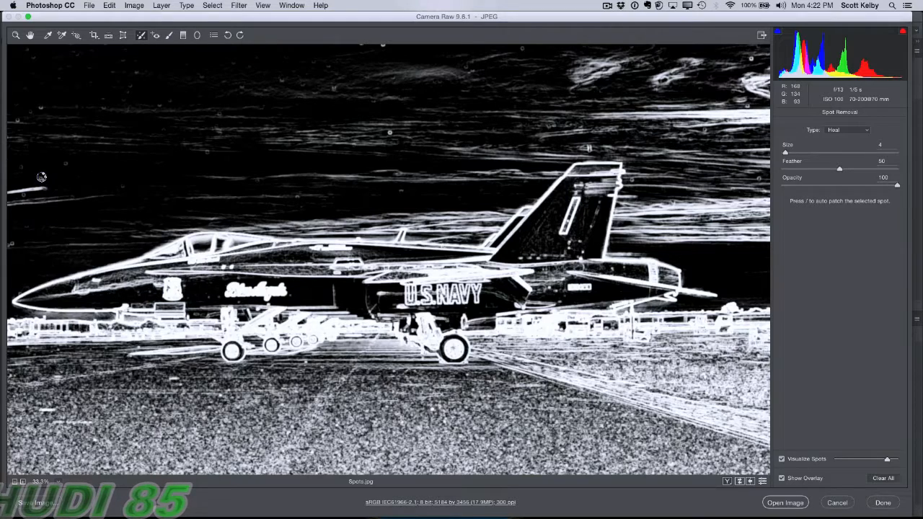
pyautogui.click(41, 177)
pyautogui.click(67, 165)
pyautogui.click(41, 107)
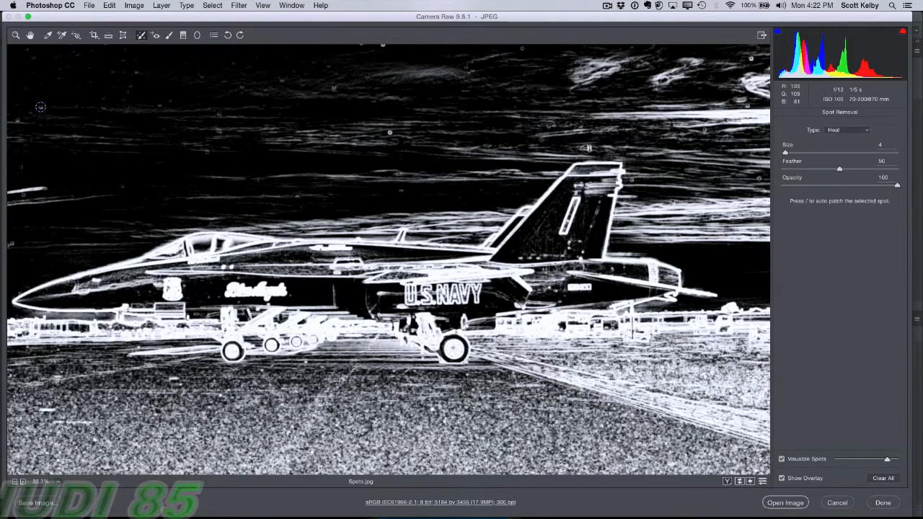
pyautogui.click(20, 122)
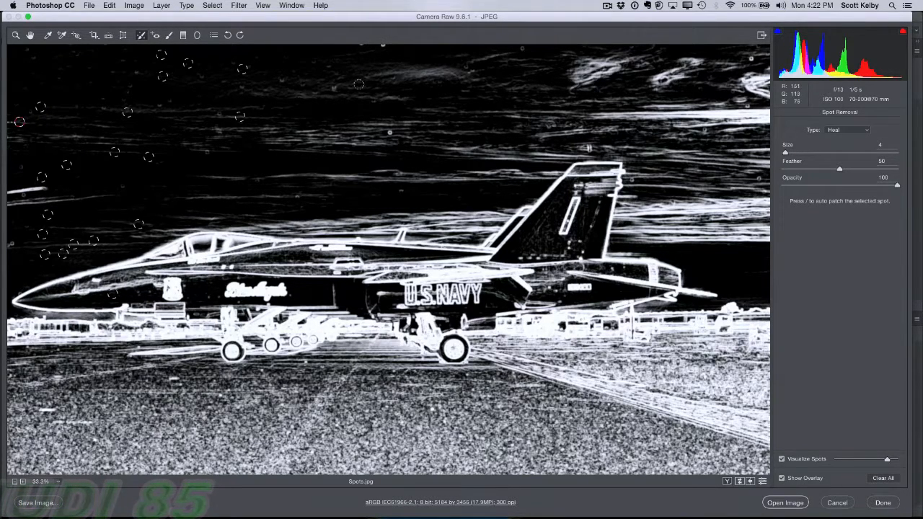
# - Heal four spots in the middle of the sky above the fuselage and turn off Visualize Spots
pyautogui.click(336, 88)
pyautogui.click(389, 133)
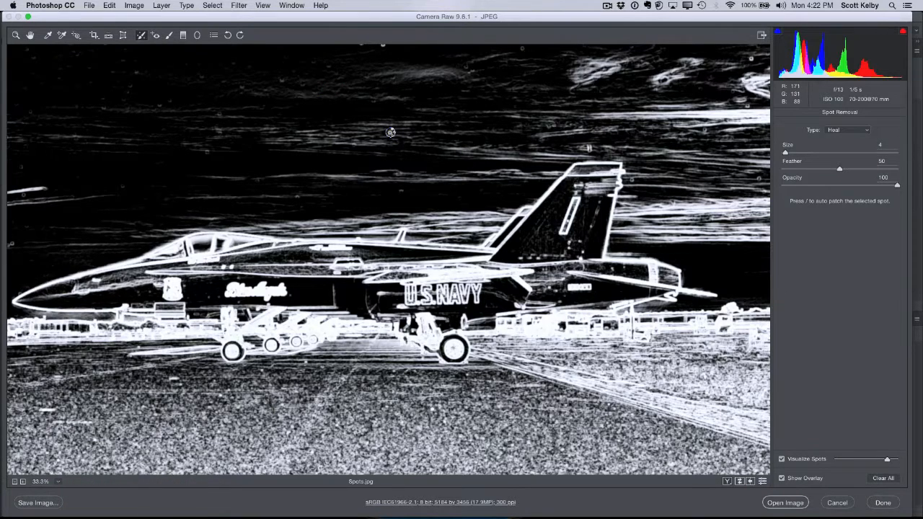
pyautogui.click(298, 194)
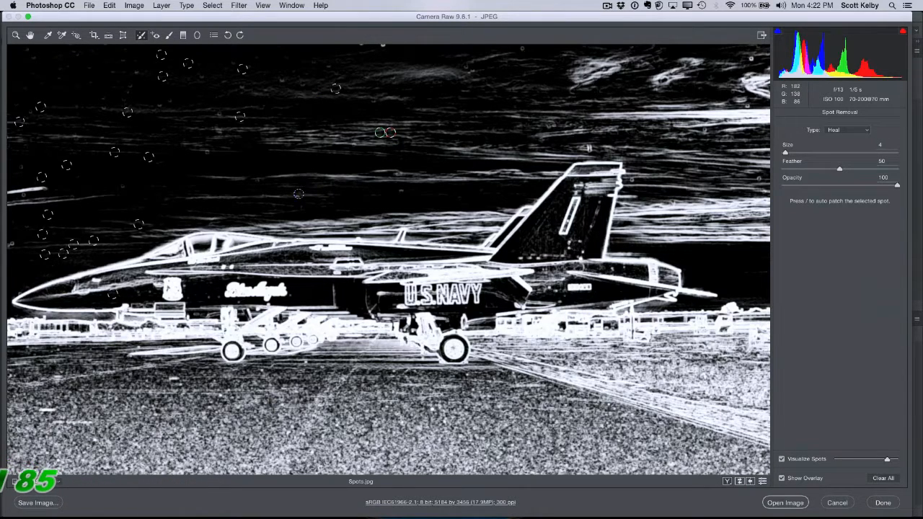
pyautogui.click(404, 189)
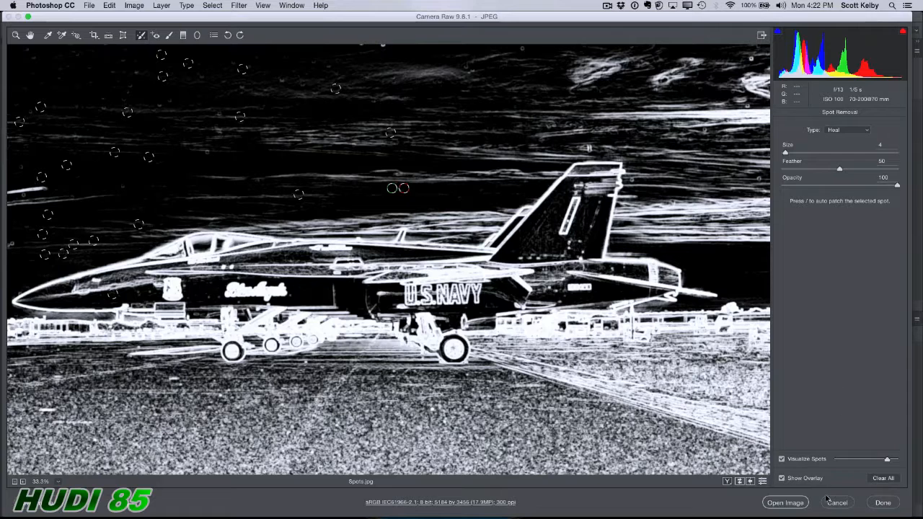
pyautogui.click(780, 458)
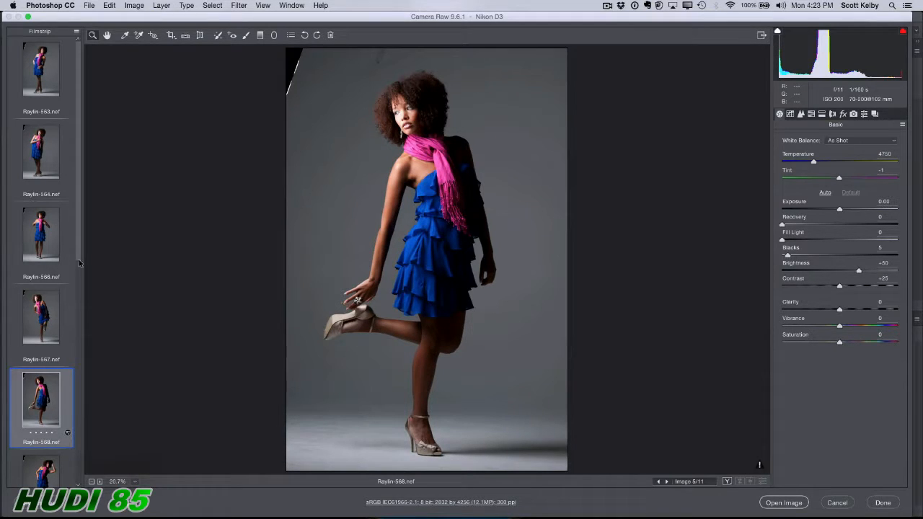
# - Select all 11 model photos and heal the dark mark on the grey backdrop above her hair using Spot Removal
pyautogui.press('super+a')
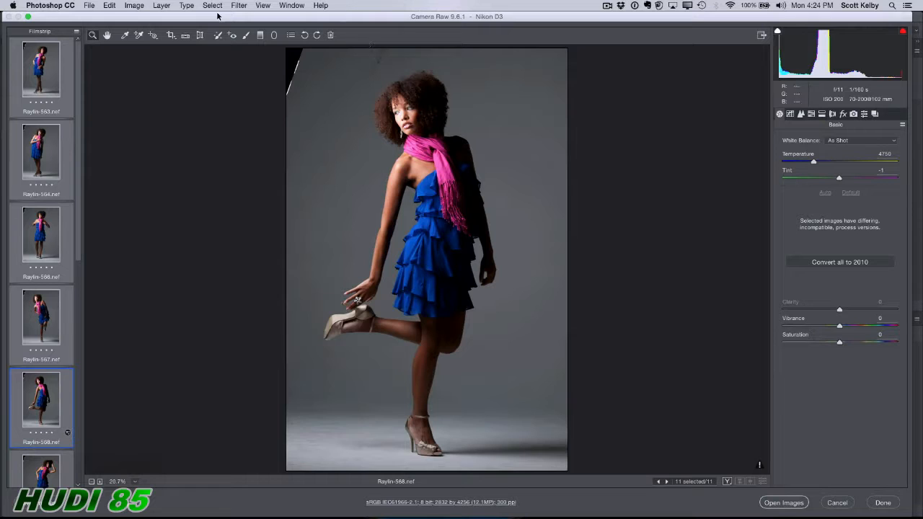
pyautogui.click(218, 35)
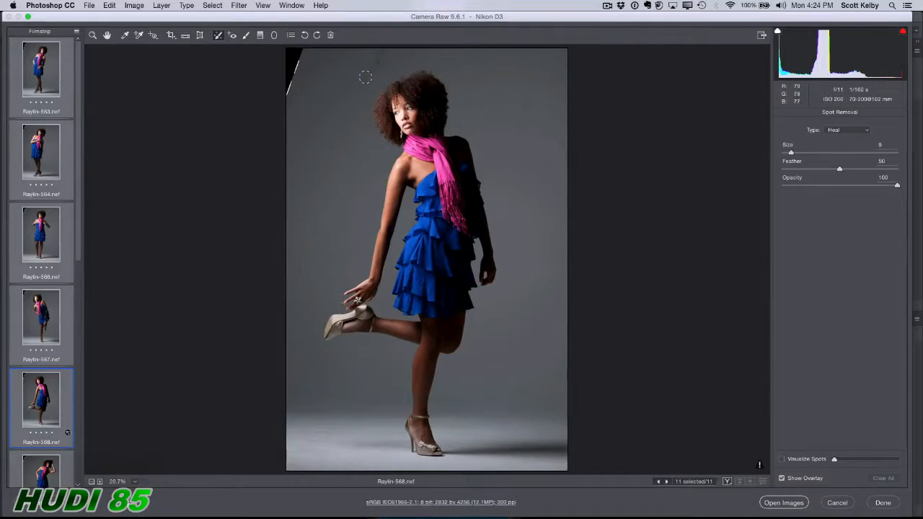
pyautogui.moveTo(365, 76); pyautogui.dragTo(383, 56)
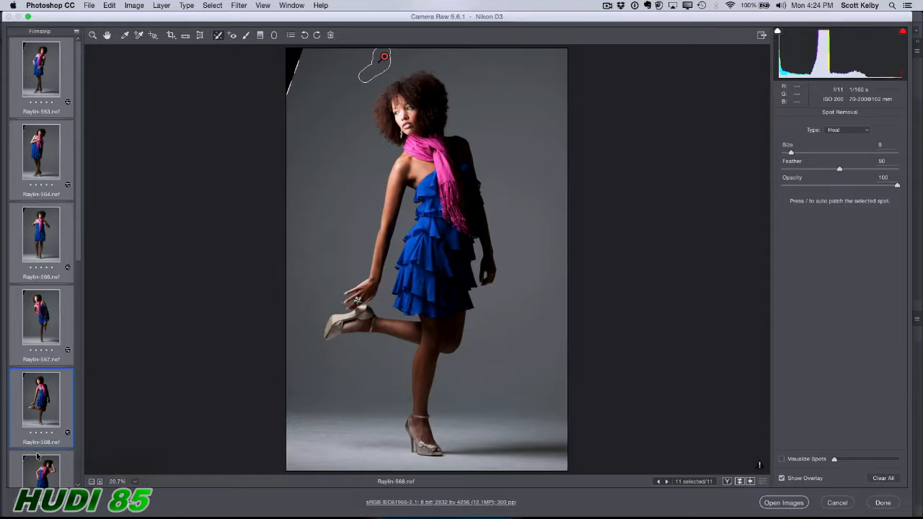
# - Check the healed backdrop area on three other photos in the filmstrip
pyautogui.click(41, 478)
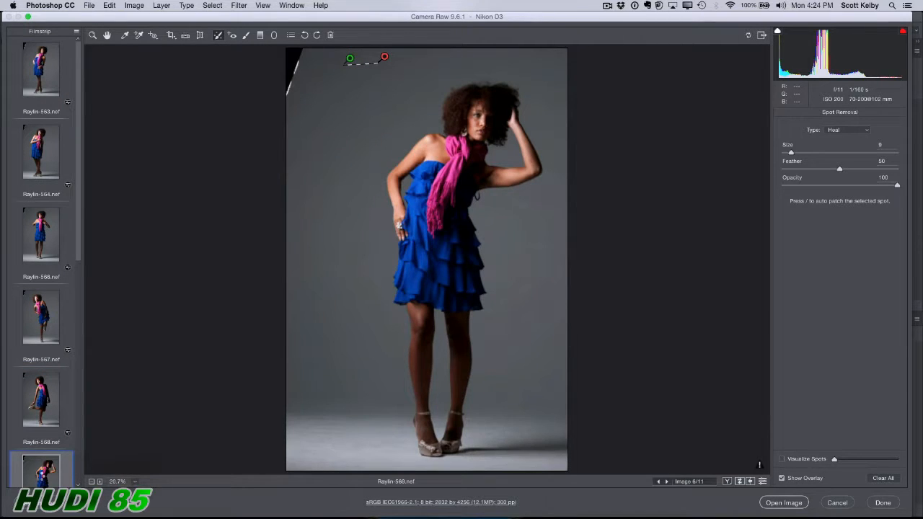
pyautogui.click(41, 317)
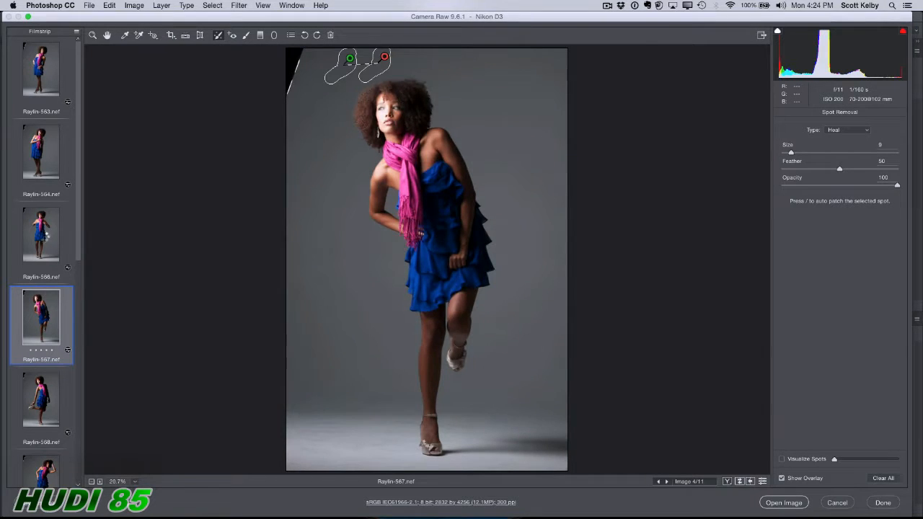
pyautogui.click(44, 240)
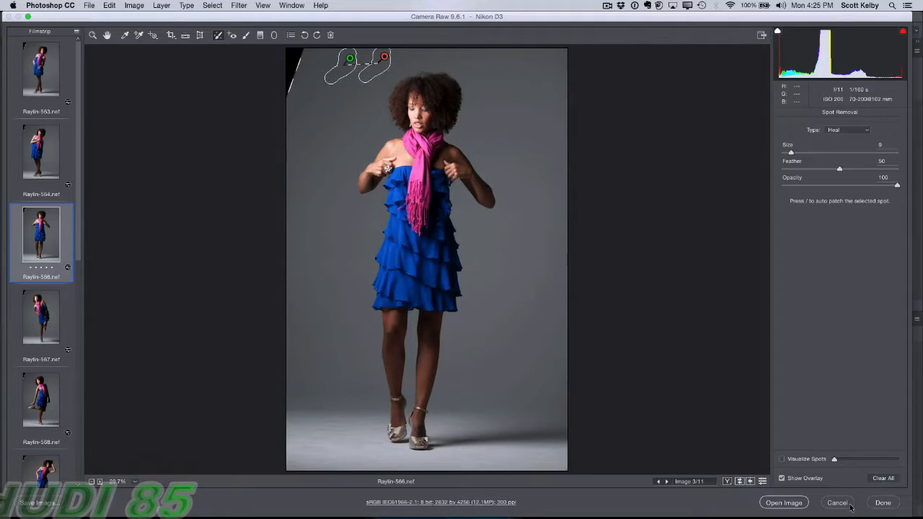
# - Discard all changes to the model photos and open the recent file Spots.jpg from Camera Raw into Photoshop
pyautogui.click(850, 506)
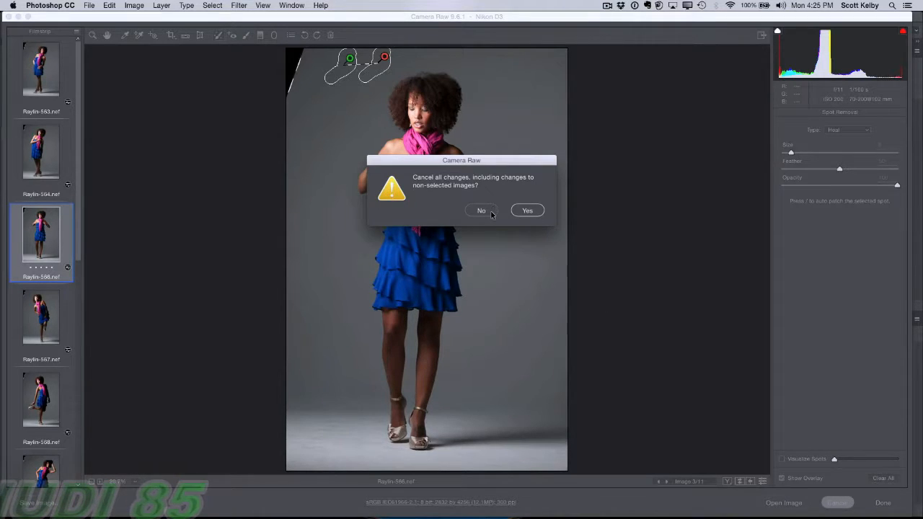
pyautogui.click(524, 211)
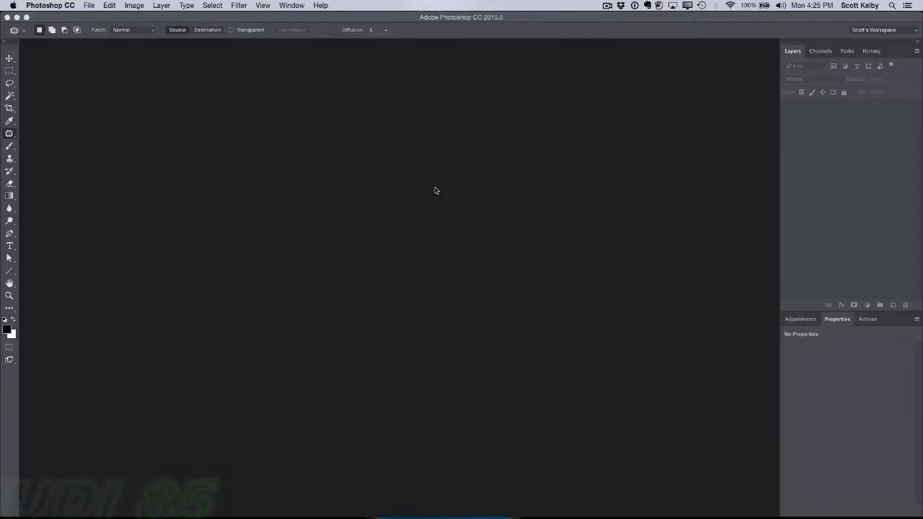
pyautogui.click(88, 5)
pyautogui.moveTo(145, 53)
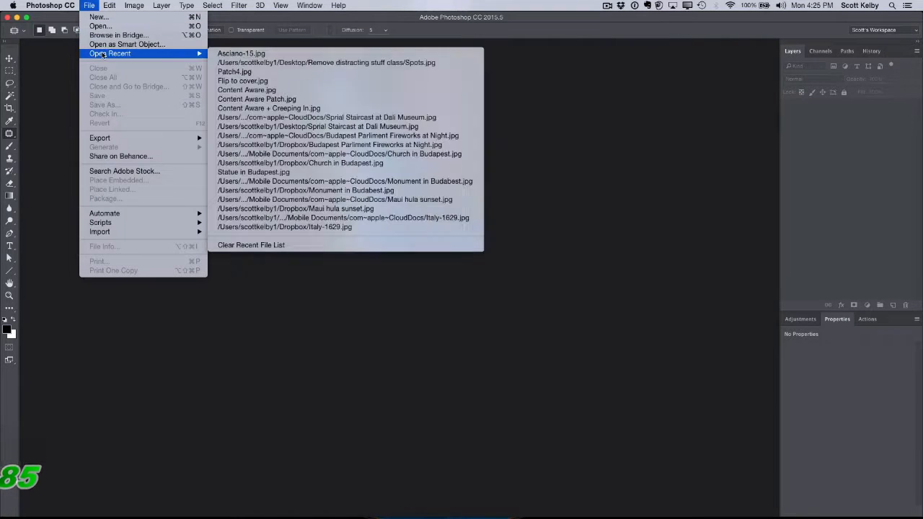
pyautogui.click(274, 62)
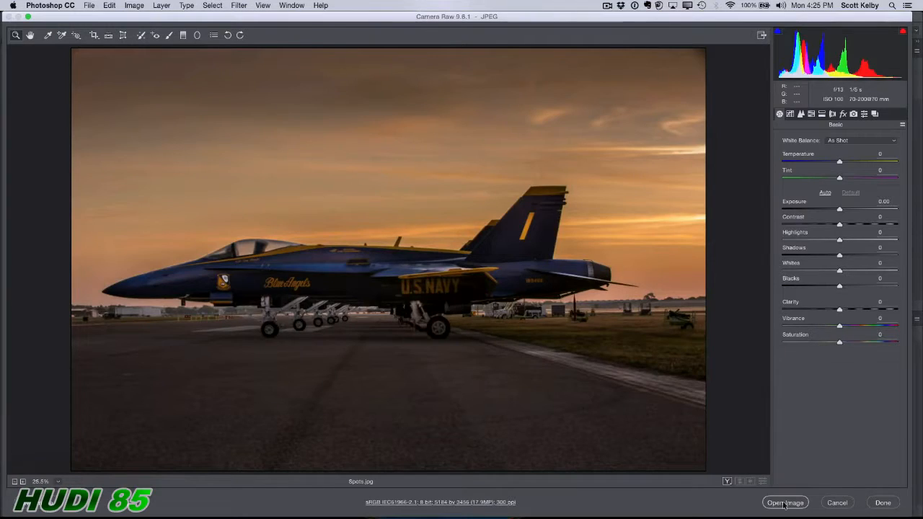
pyautogui.click(784, 502)
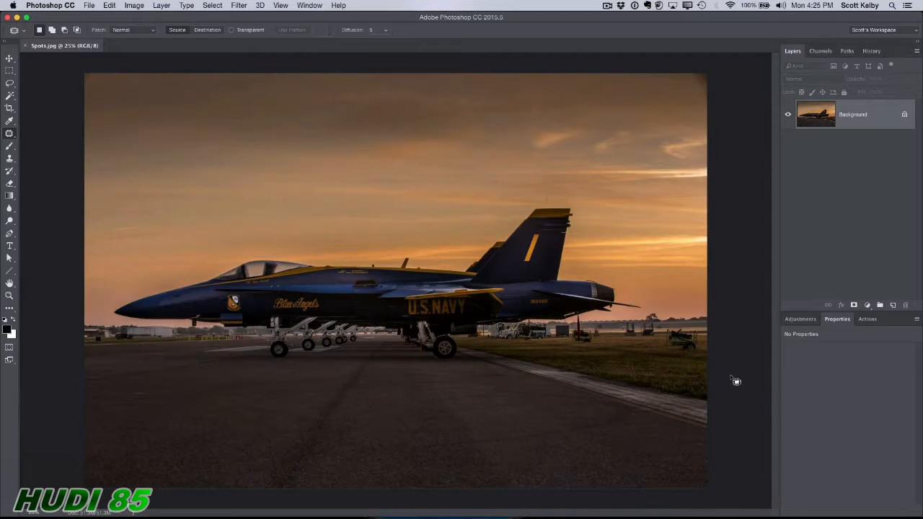
# - Heal the dark spots in the upper sky above the aircraft using the Spot Healing Brush with the Content-Aware type
pyautogui.press('super+plus')
pyautogui.press('super+plus')
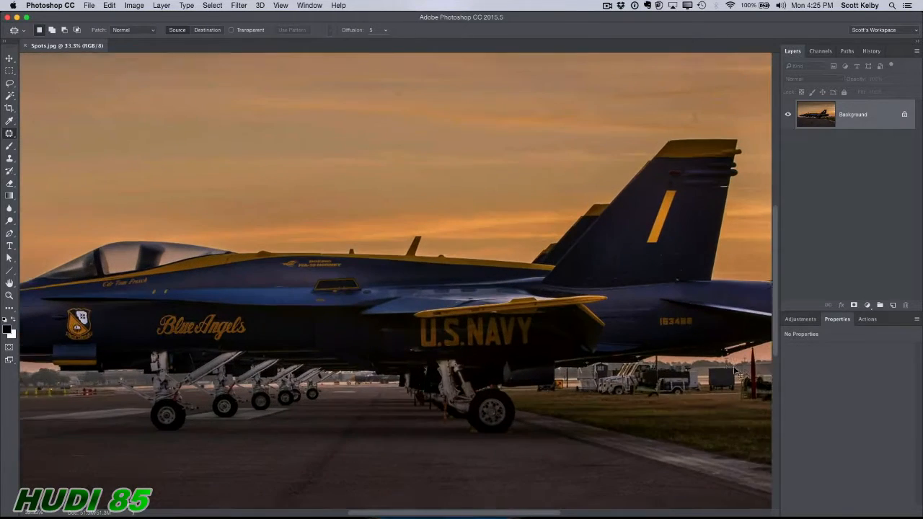
pyautogui.press('super+plus')
pyautogui.moveTo(356, 107); pyautogui.dragTo(533, 388)
pyautogui.moveTo(432, 326); pyautogui.dragTo(637, 388)
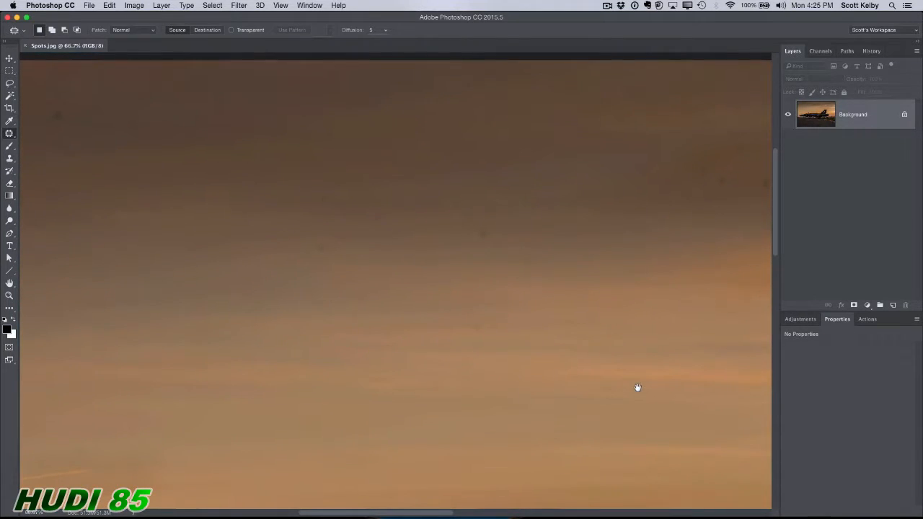
pyautogui.moveTo(9, 134); pyautogui.dragTo(44, 134)
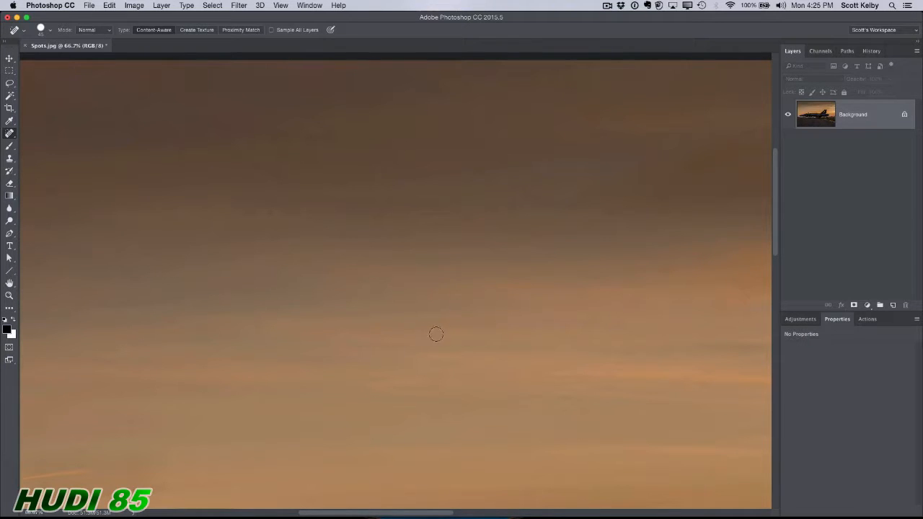
# - At 100% magnification, heal the remaining small spots in the sky towards the photo's upper-left corner
pyautogui.press('super+1')
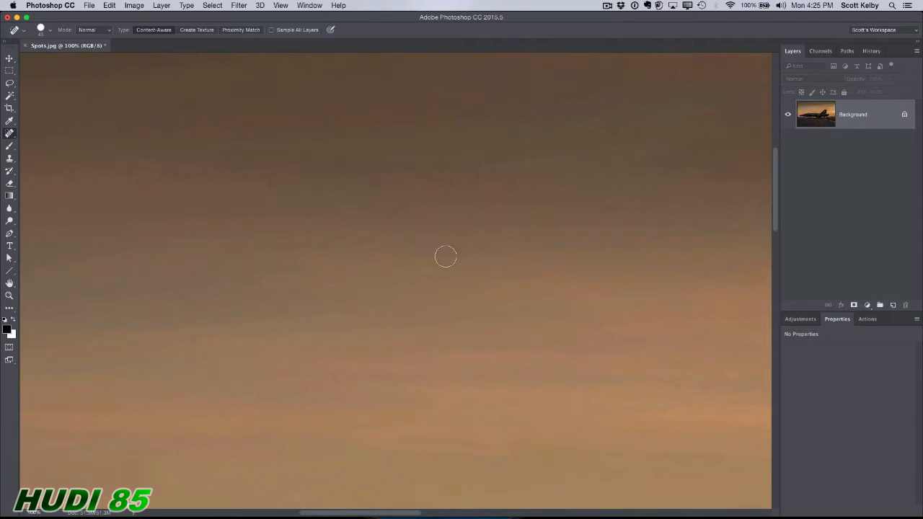
pyautogui.moveTo(427, 227); pyautogui.dragTo(591, 332)
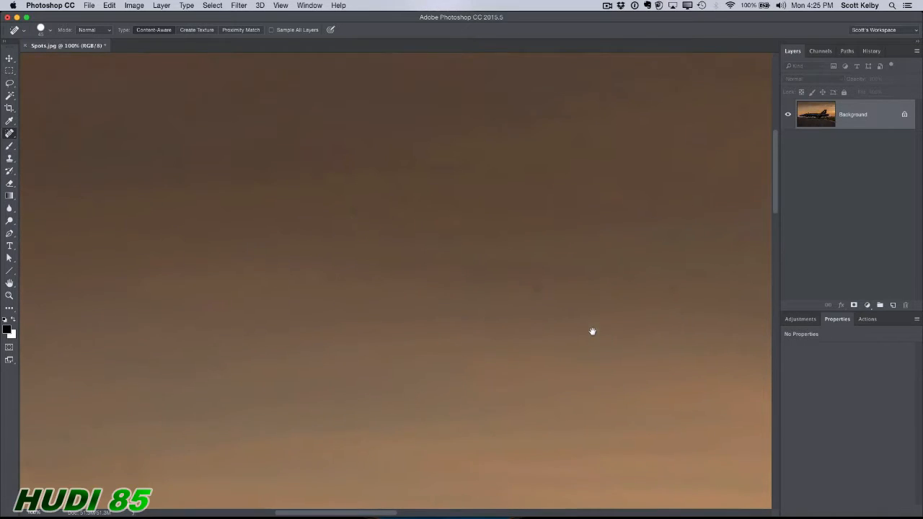
pyautogui.click(340, 197)
pyautogui.moveTo(288, 234); pyautogui.dragTo(610, 268)
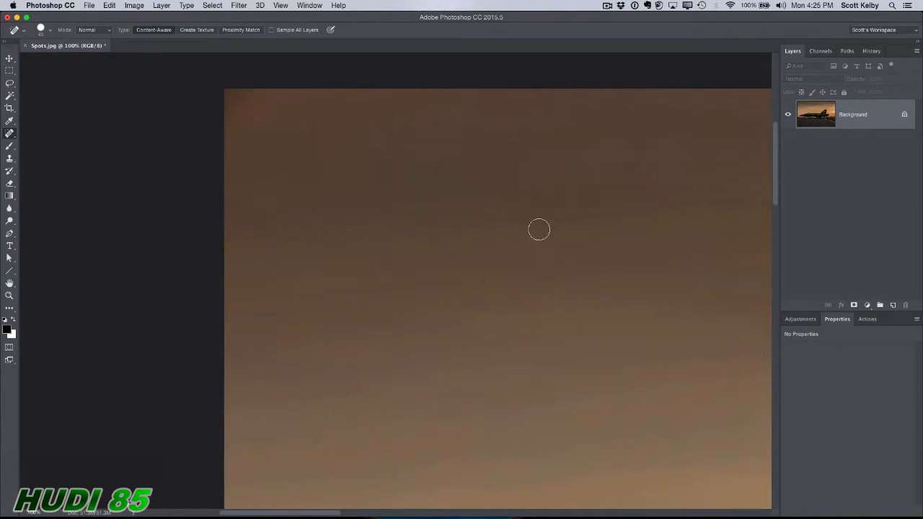
pyautogui.moveTo(460, 257)
pyautogui.mouseDown()
pyautogui.moveTo(447, 161)
pyautogui.moveTo(433, 155)
pyautogui.mouseUp()
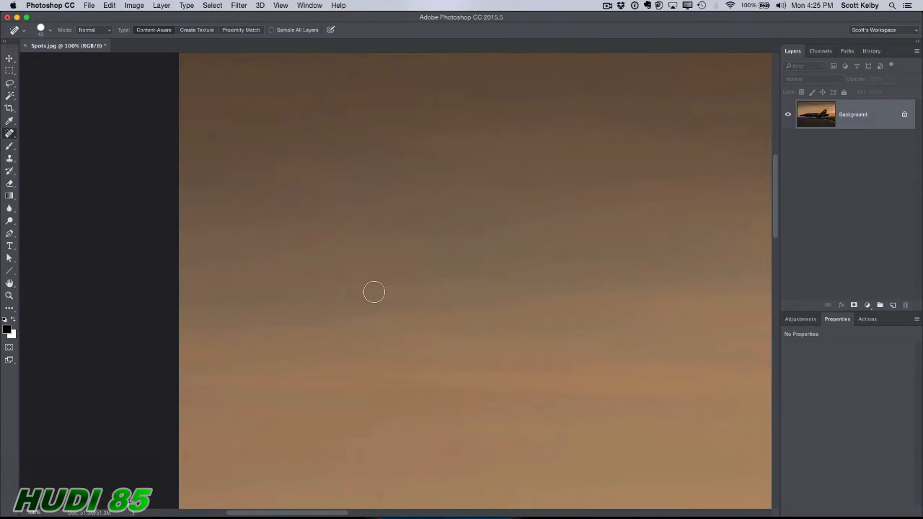
pyautogui.moveTo(451, 216); pyautogui.dragTo(382, 287)
# - Check the upper sky across to the photo's right edge and heal the dark mark just above the tail fin
pyautogui.moveTo(509, 288); pyautogui.dragTo(457, 332)
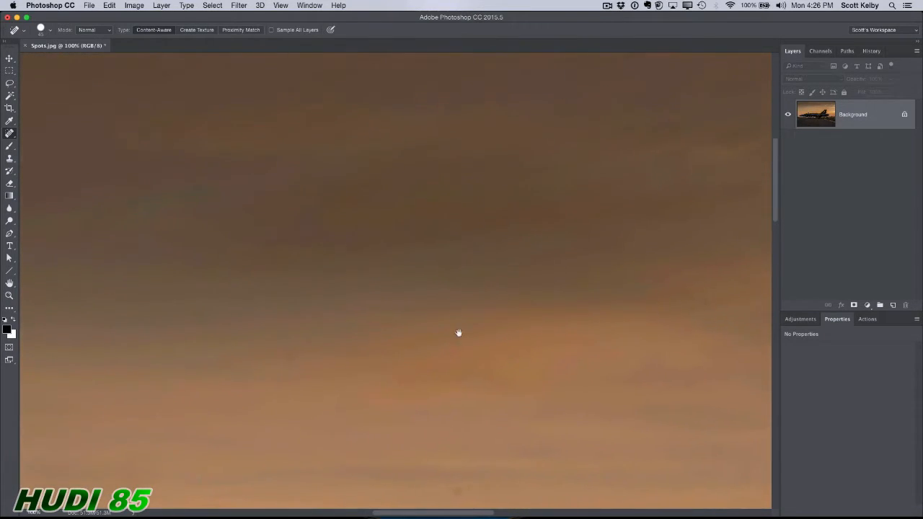
pyautogui.moveTo(523, 326); pyautogui.dragTo(508, 337)
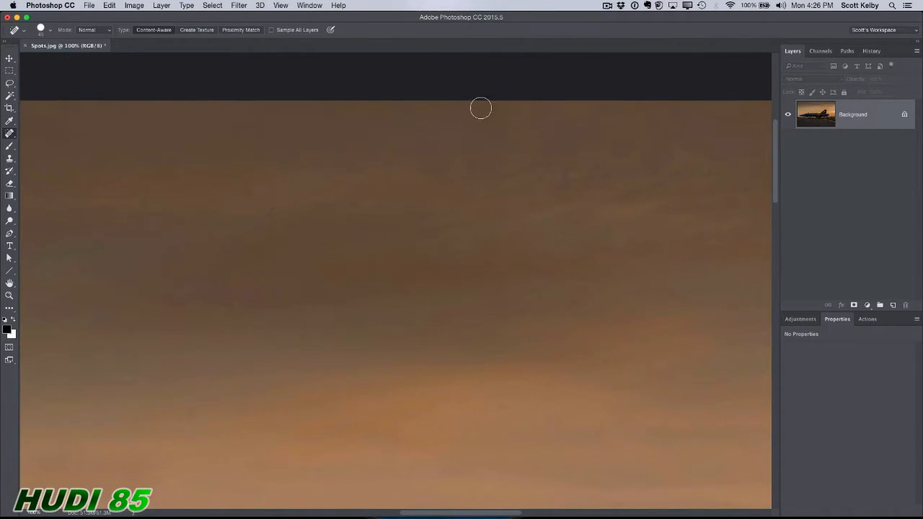
pyautogui.moveTo(634, 243); pyautogui.dragTo(336, 224)
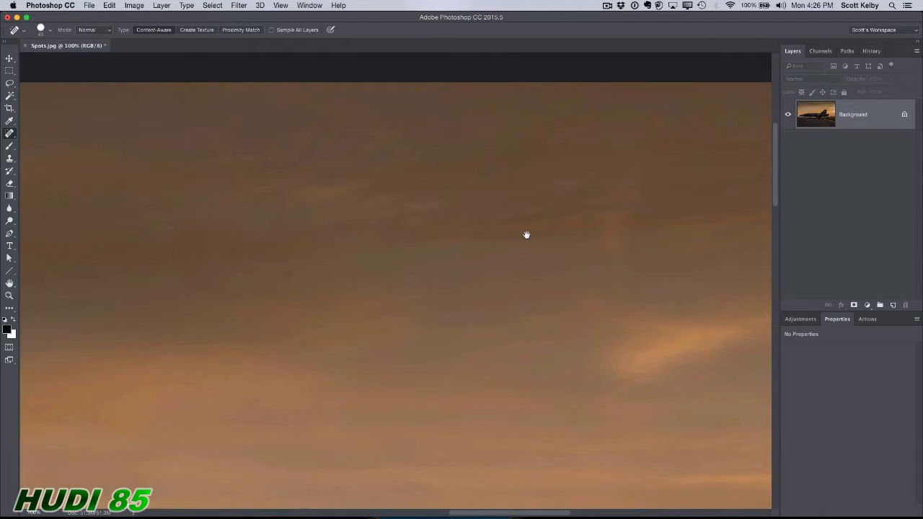
pyautogui.moveTo(625, 255); pyautogui.dragTo(469, 206)
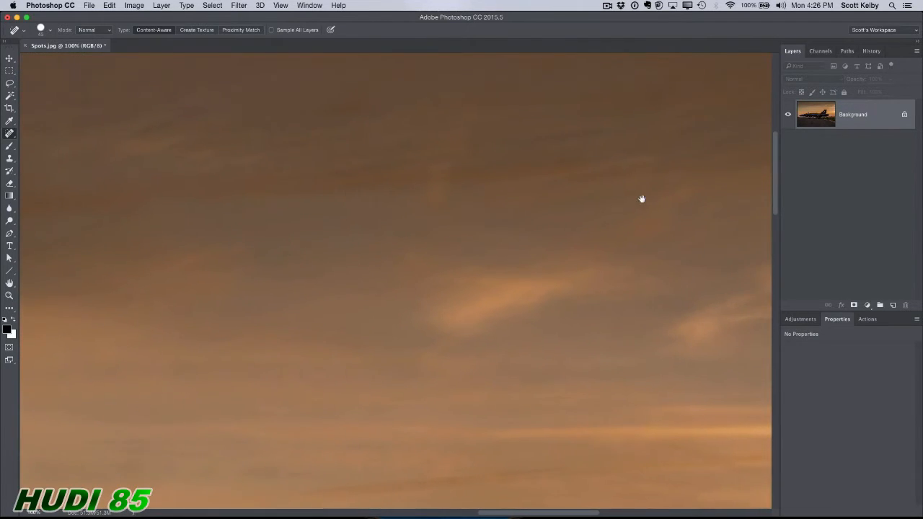
pyautogui.moveTo(641, 200); pyautogui.dragTo(344, 238)
pyautogui.moveTo(644, 288); pyautogui.dragTo(515, 274)
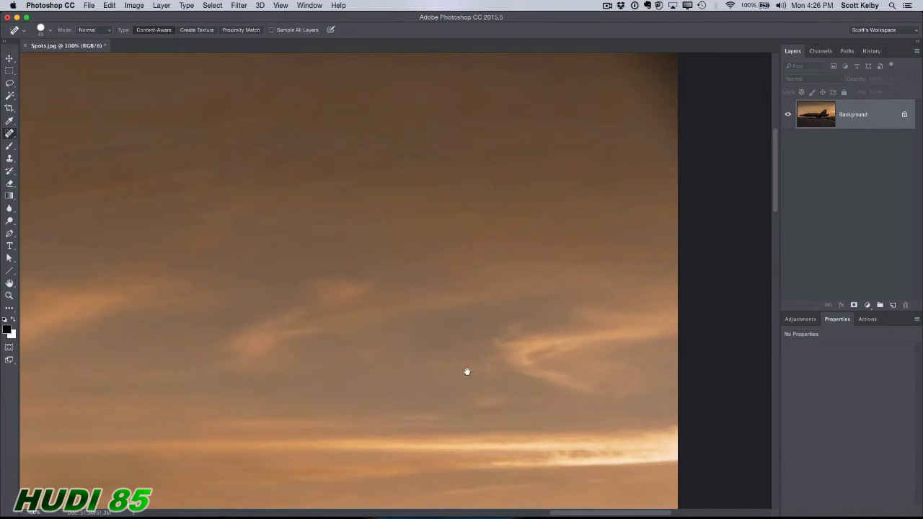
pyautogui.moveTo(468, 373); pyautogui.dragTo(582, 163)
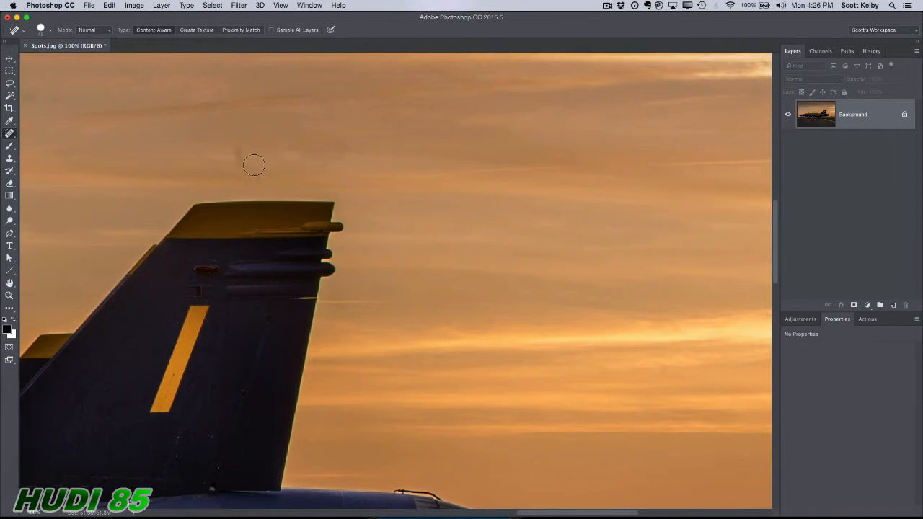
pyautogui.moveTo(241, 165); pyautogui.dragTo(240, 144)
# - Examine the sky behind the tail and along the fuselage to the nose for remaining spots
pyautogui.moveTo(500, 253); pyautogui.dragTo(591, 130)
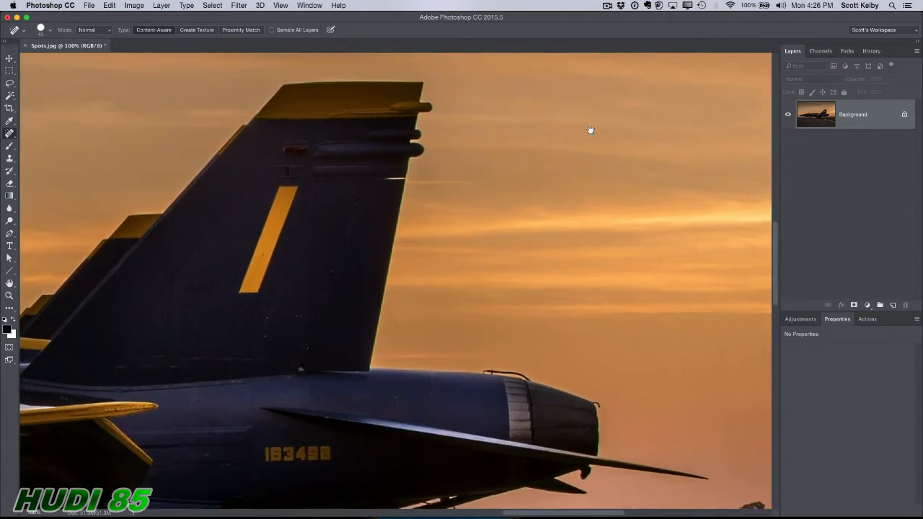
pyautogui.moveTo(571, 244); pyautogui.dragTo(746, 131)
pyautogui.moveTo(196, 280); pyautogui.dragTo(634, 212)
pyautogui.moveTo(540, 213); pyautogui.dragTo(637, 213)
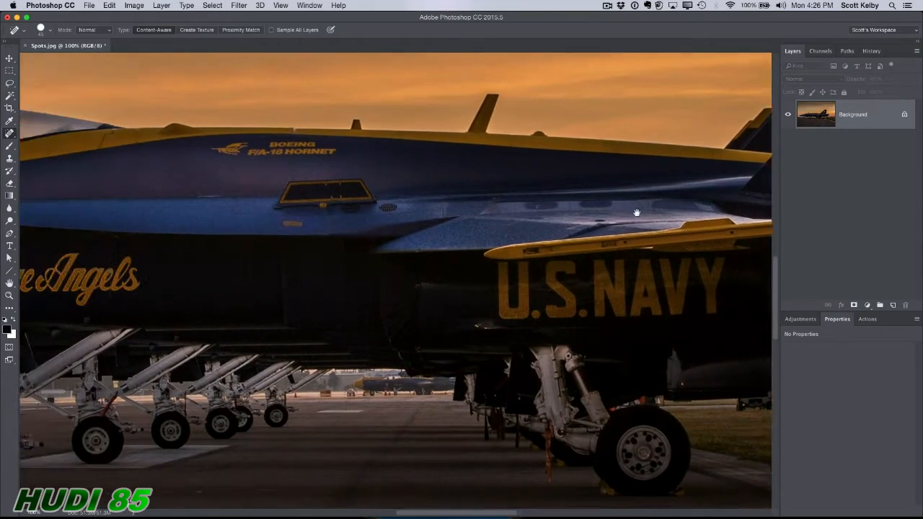
pyautogui.moveTo(305, 242); pyautogui.dragTo(659, 223)
pyautogui.moveTo(583, 214); pyautogui.dragTo(641, 204)
pyautogui.moveTo(548, 216); pyautogui.dragTo(642, 202)
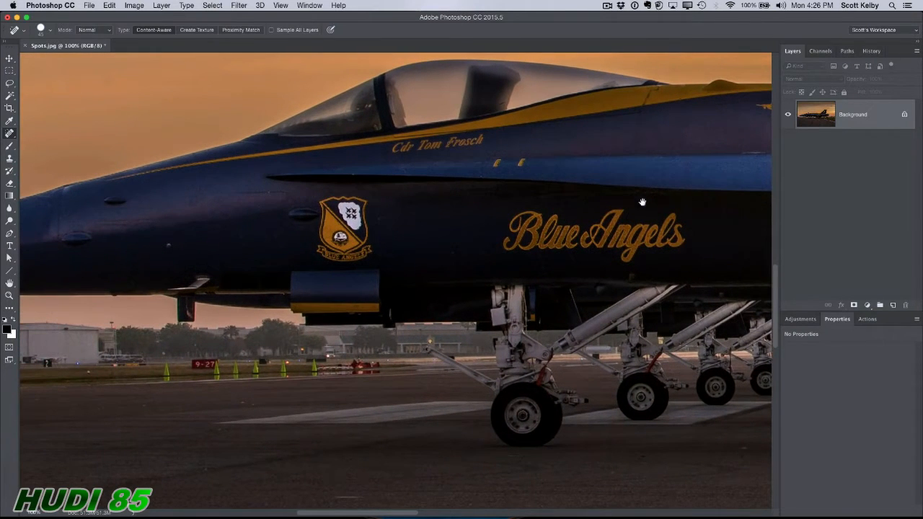